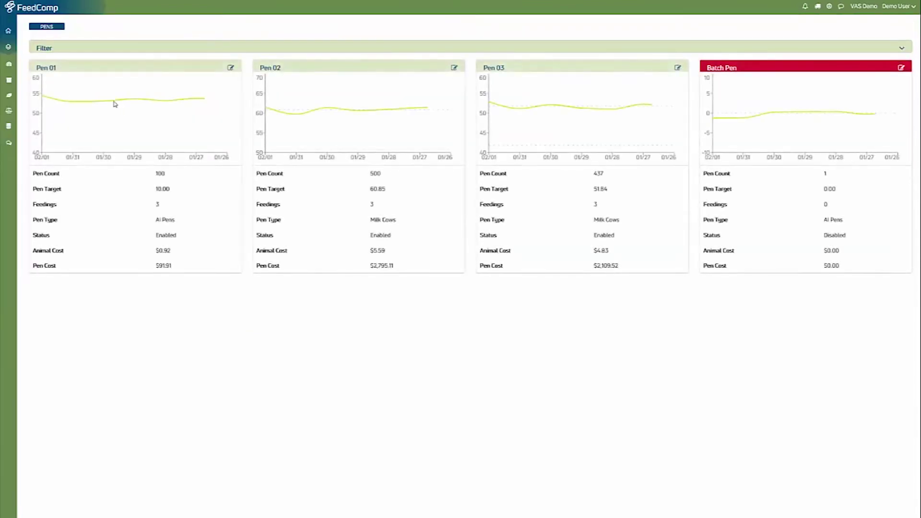
# Open Pen 01's card from the All Pens overview.
pyautogui.click(231, 69)
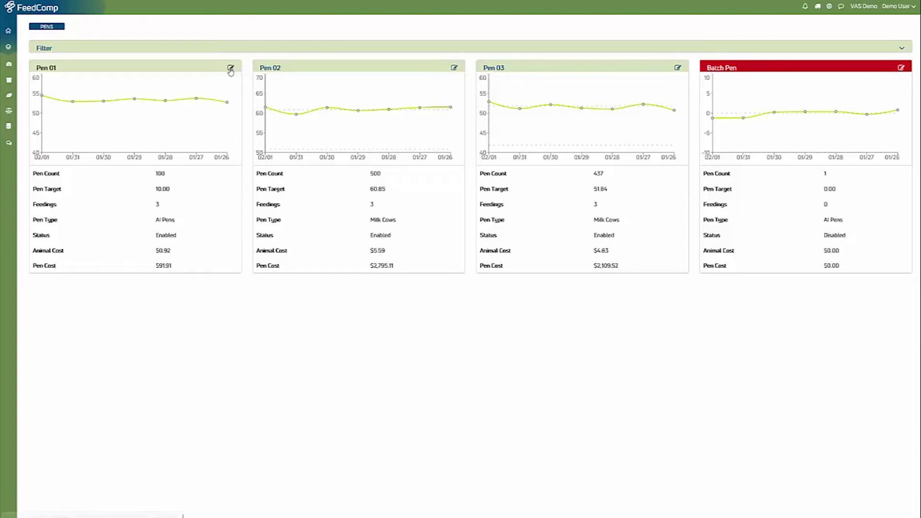
# Open Pen 01's details and try editing its count and PM 06:00 DM/hd target, leaving both unchanged.
pyautogui.click(230, 68)
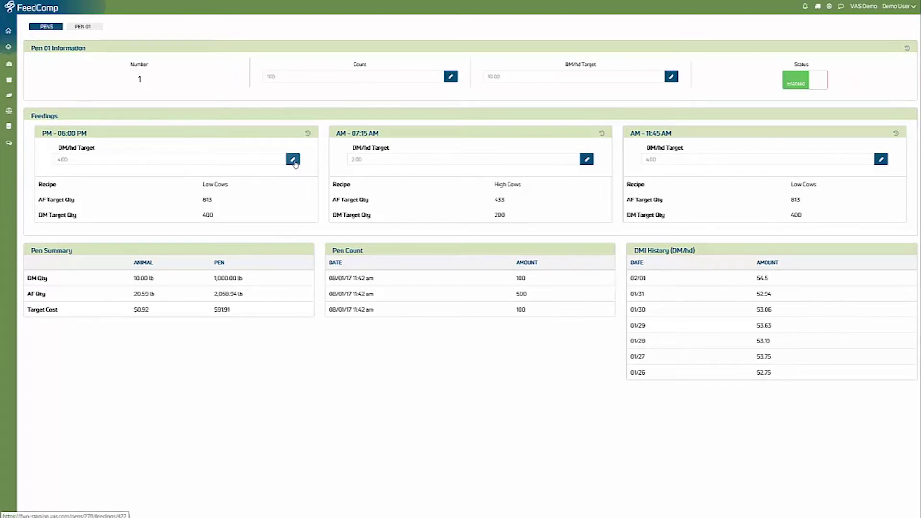
pyautogui.click(451, 78)
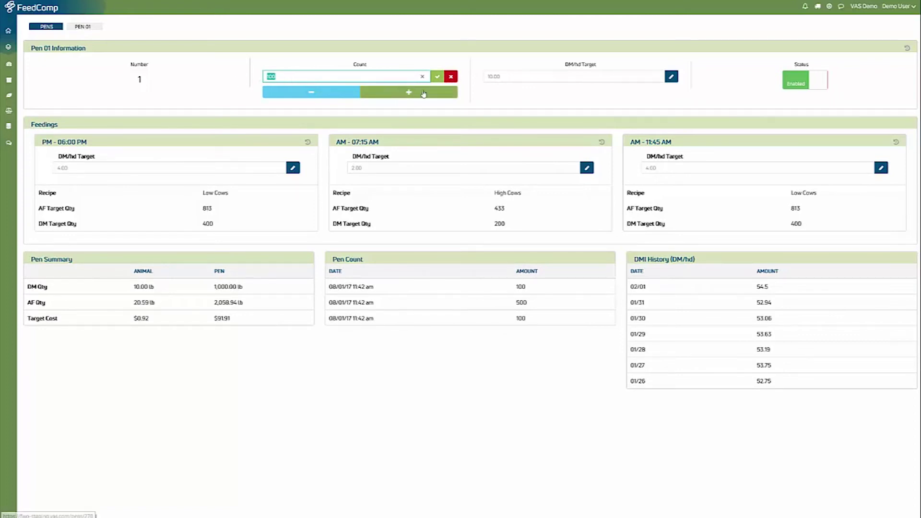
pyautogui.click(437, 77)
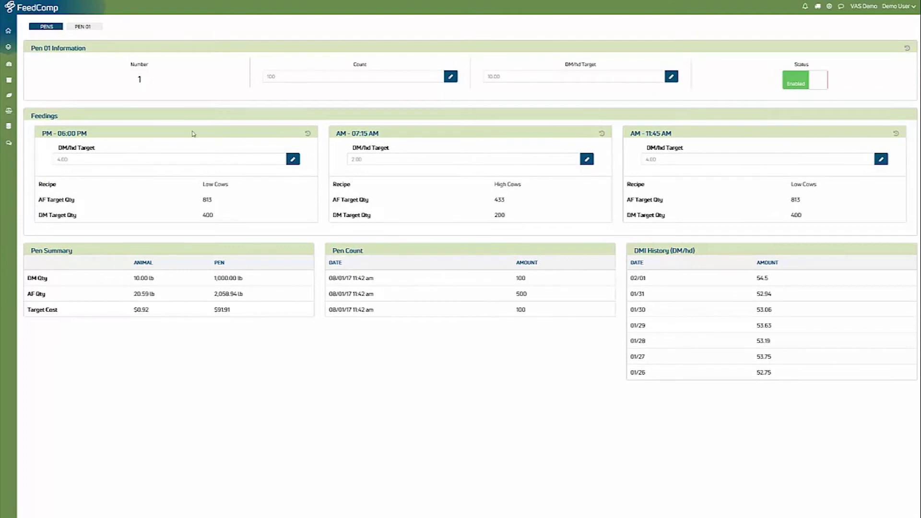
pyautogui.click(292, 159)
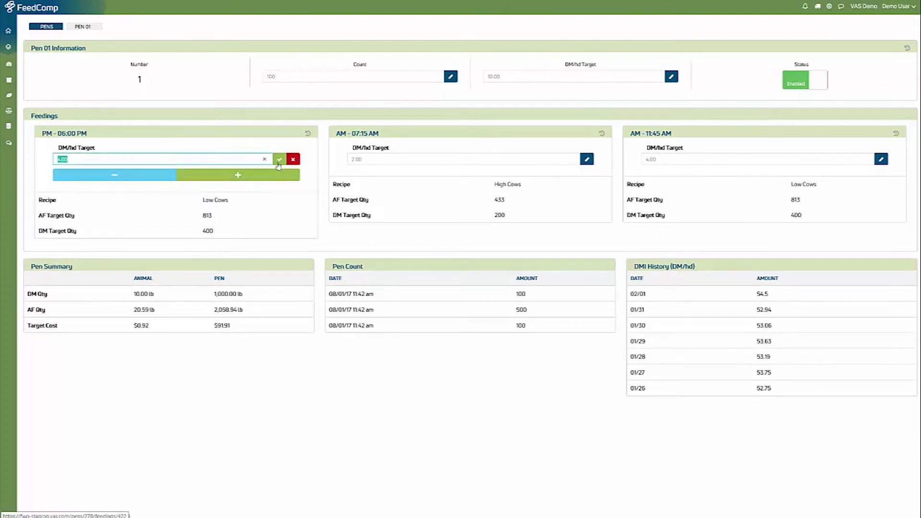
pyautogui.click(280, 159)
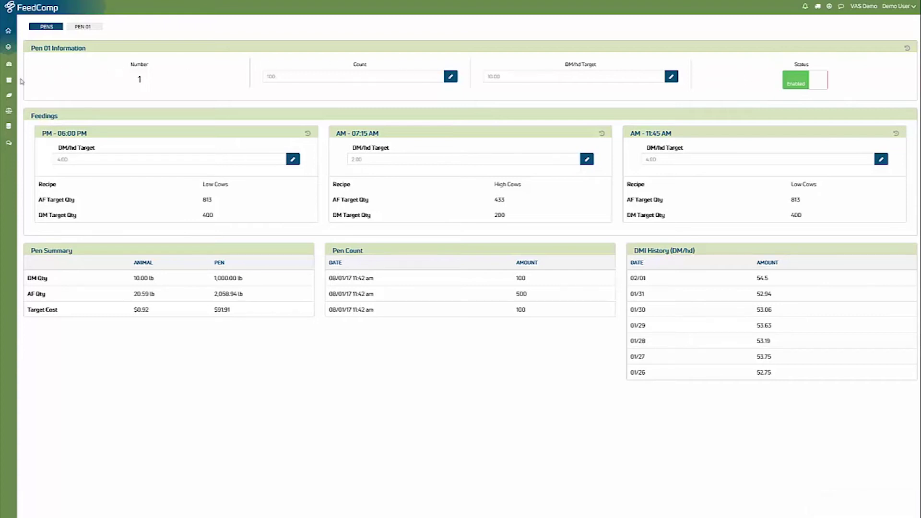
pyautogui.moveTo(8, 79)
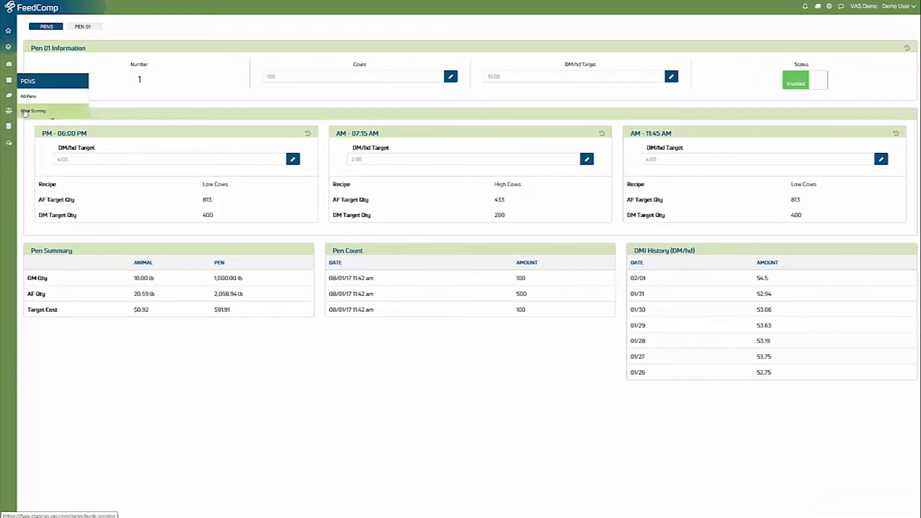
# On Bunk Scoring, re-save Pen 01's pen count and DM/hd target.
pyautogui.click(24, 112)
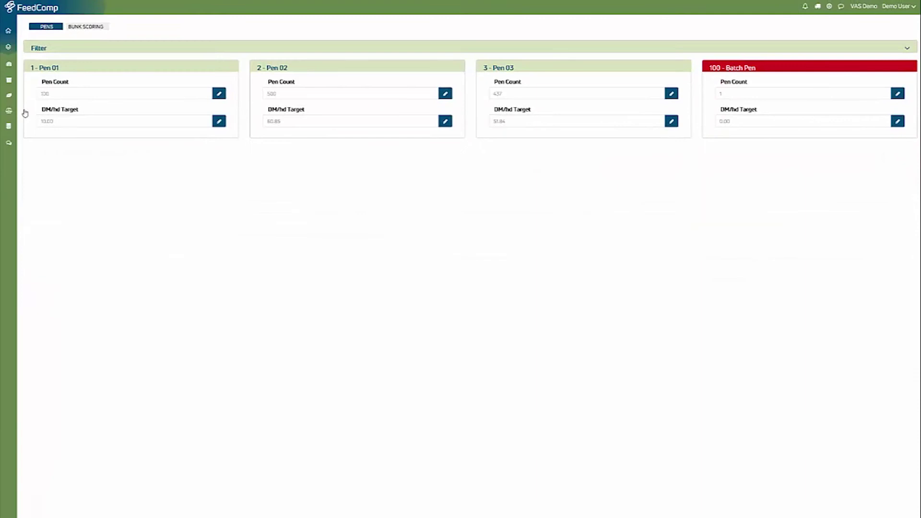
pyautogui.click(219, 94)
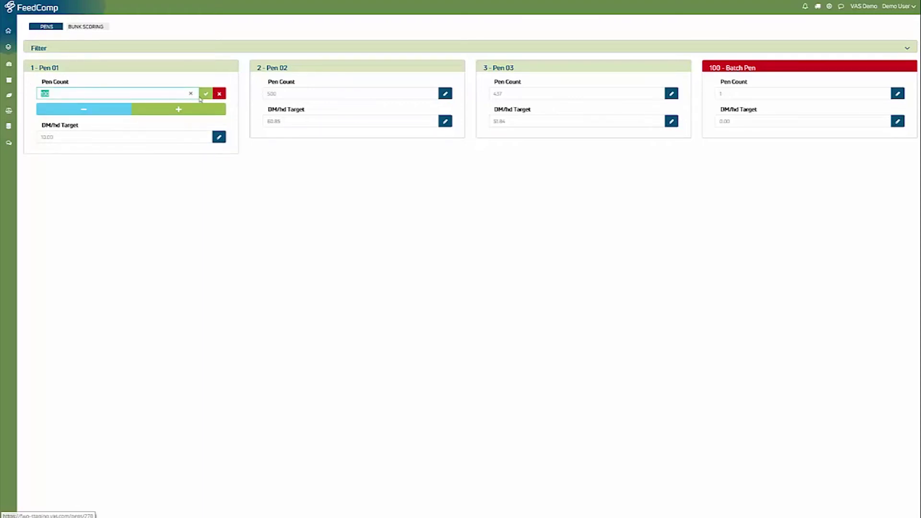
pyautogui.click(206, 94)
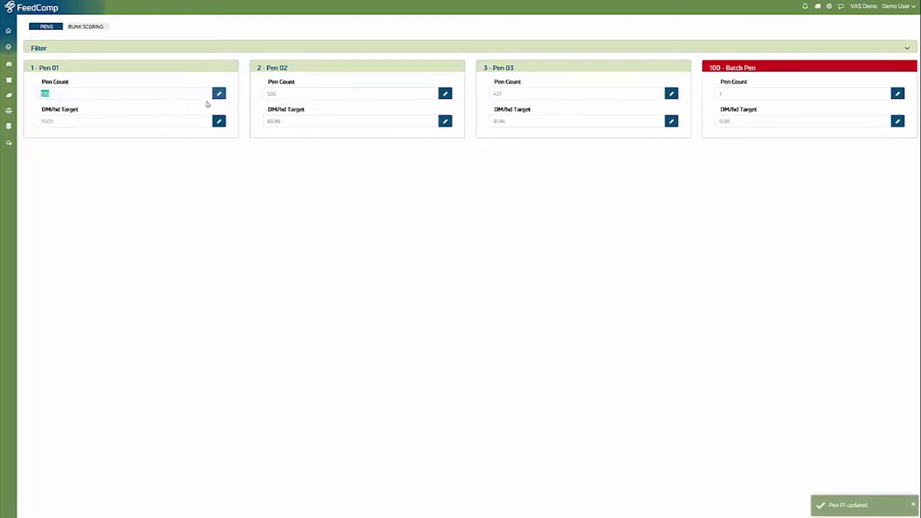
pyautogui.click(219, 121)
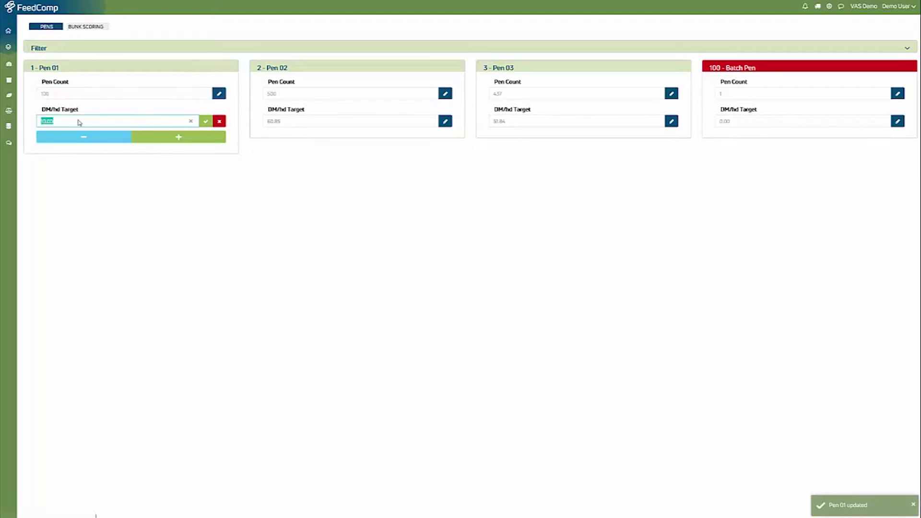
pyautogui.click(205, 121)
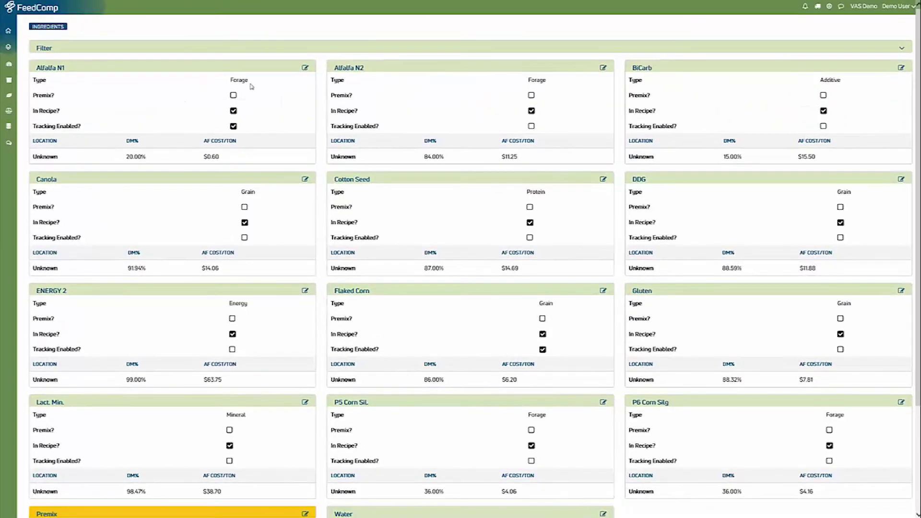
# Open Alfalfa N1's ingredient details and open then close its DM Percent edit.
pyautogui.click(305, 69)
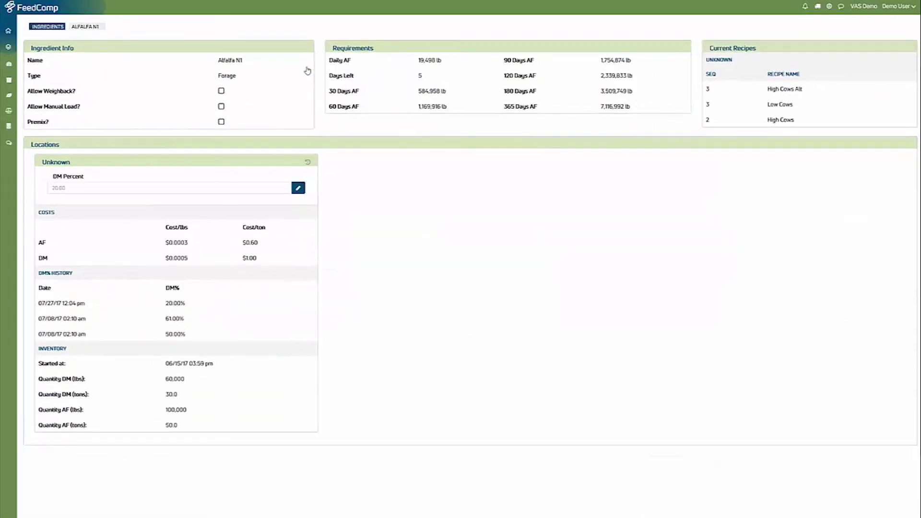
pyautogui.click(298, 189)
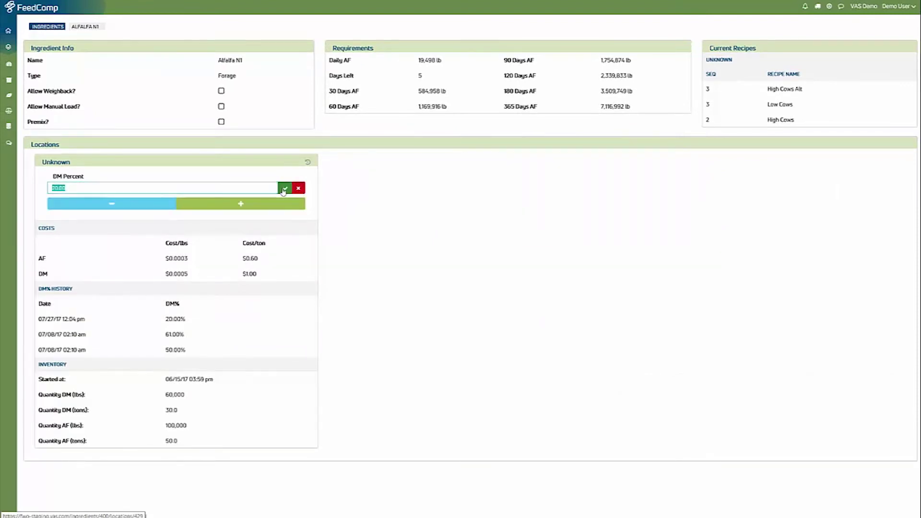
pyautogui.click(283, 190)
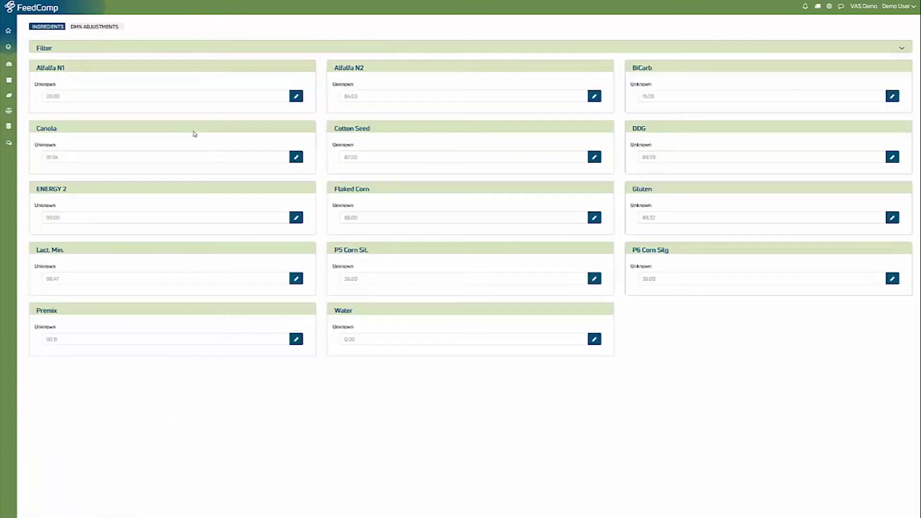
# Confirm Alfalfa N1's DM value in adjustments, then open the High Cows recipe from All Recipes.
pyautogui.click(296, 97)
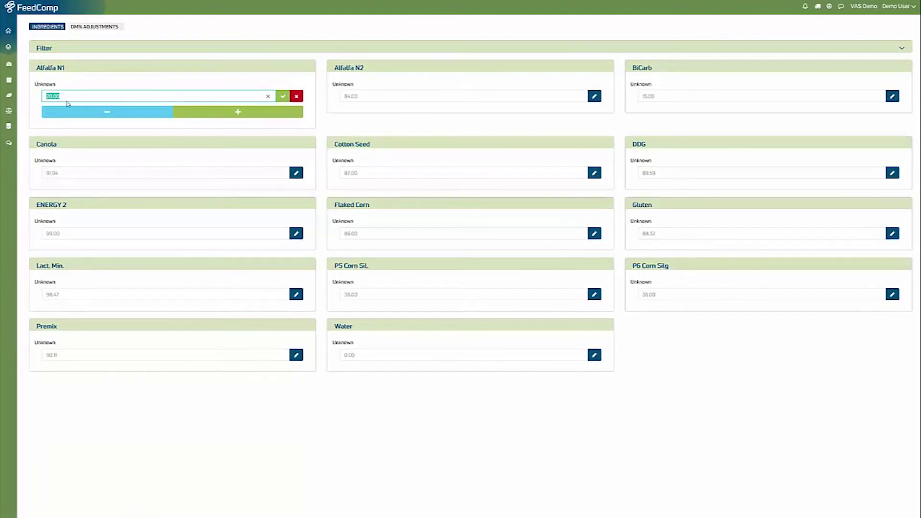
pyautogui.click(284, 97)
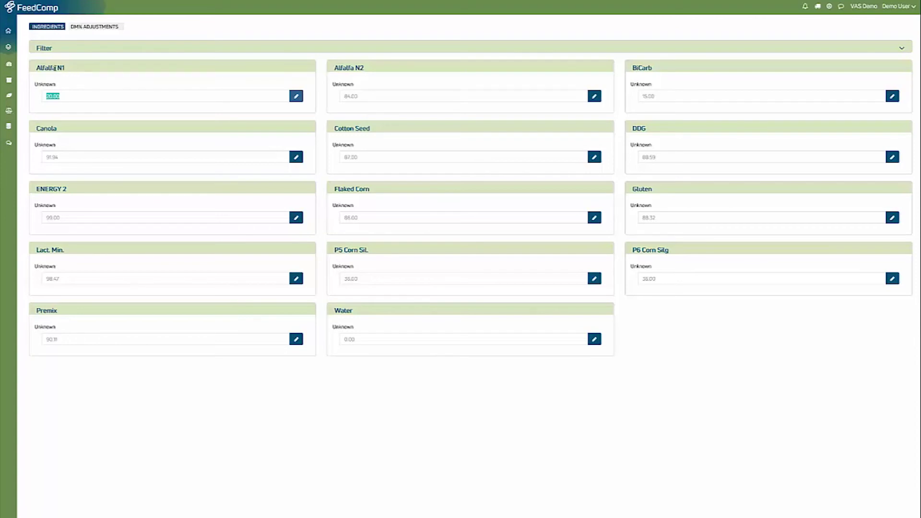
pyautogui.moveTo(7, 111)
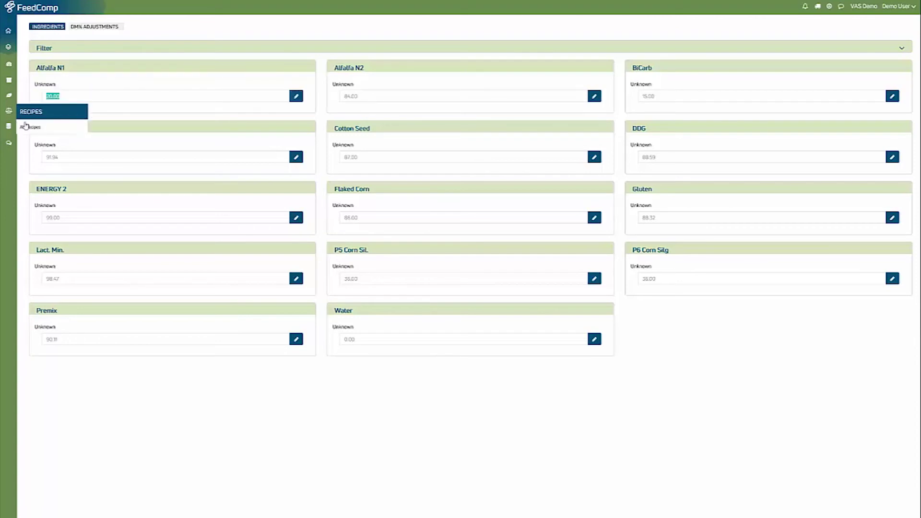
pyautogui.click(30, 127)
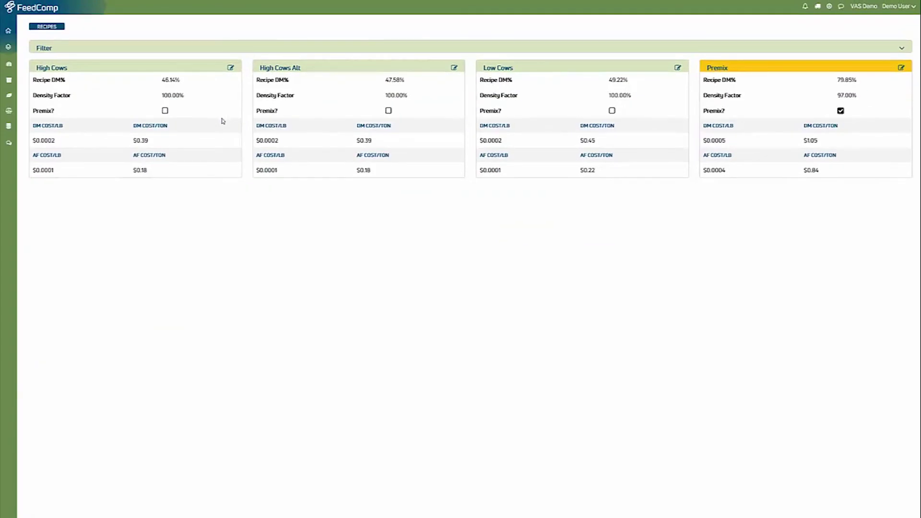
pyautogui.click(231, 68)
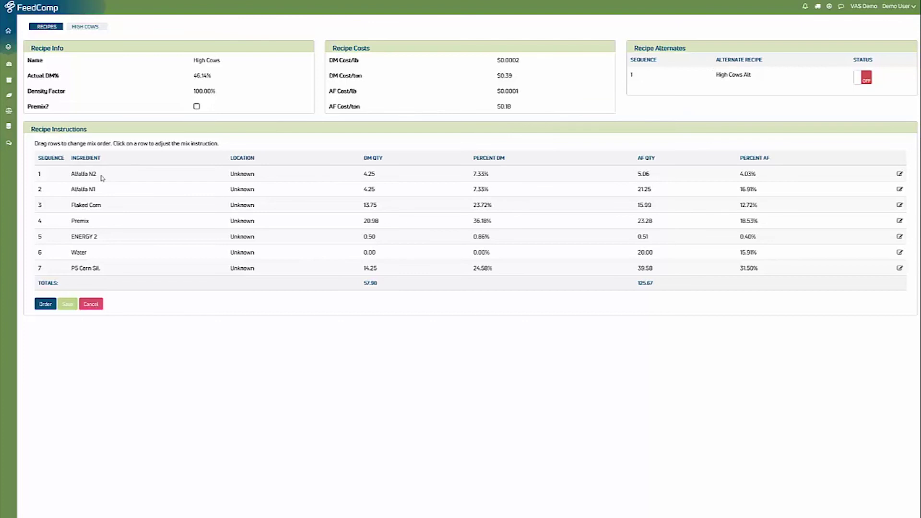
# Reorder the High Cows mix so Water comes after PS Corn Sil., and save.
pyautogui.click(46, 305)
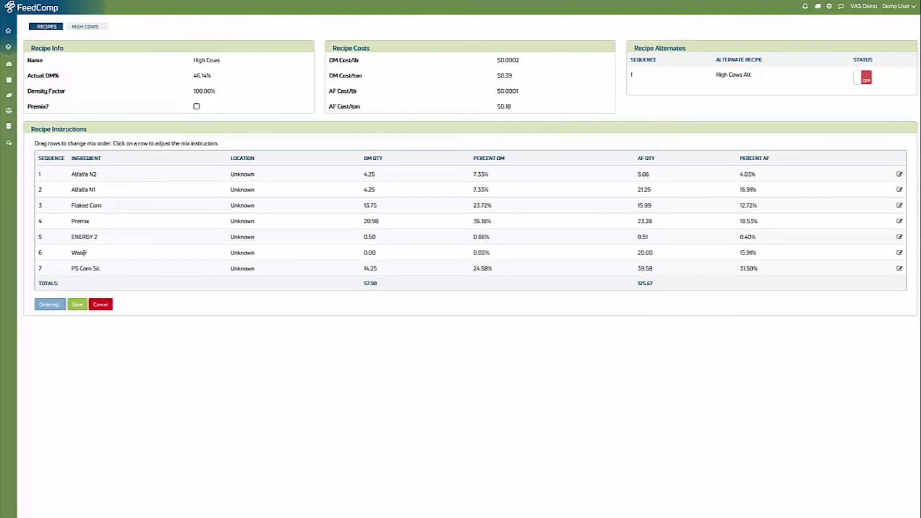
pyautogui.moveTo(84, 252); pyautogui.dragTo(84, 272)
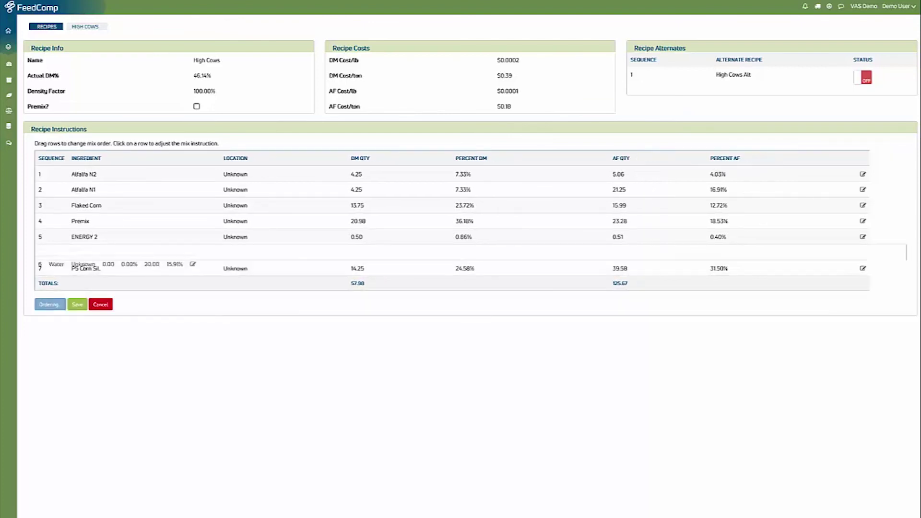
pyautogui.click(75, 304)
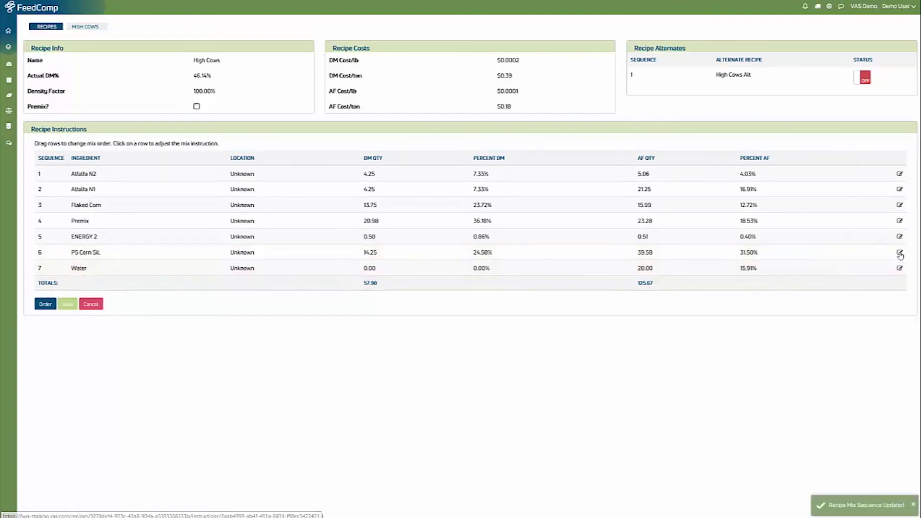
pyautogui.click(900, 253)
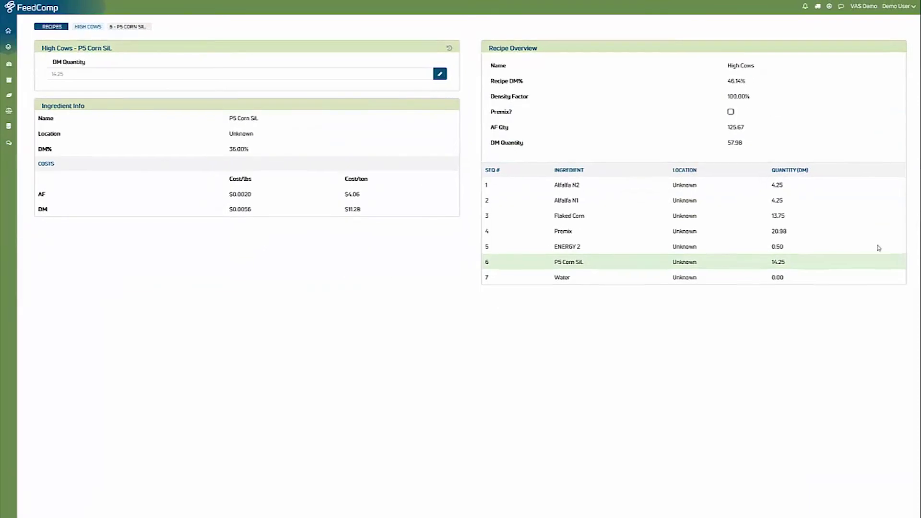
# Save PS Corn Sil.'s DM quantity of 14.25 in the High Cows recipe.
pyautogui.click(440, 73)
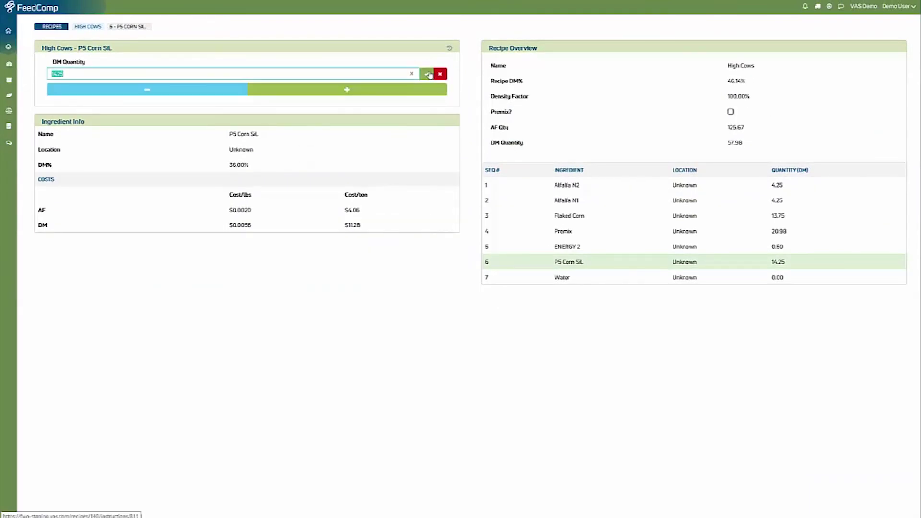
pyautogui.click(428, 74)
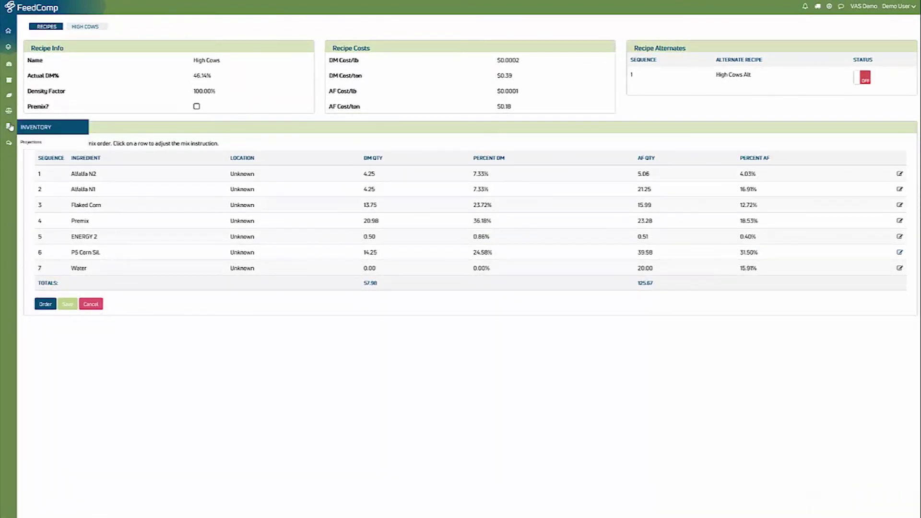
# Open Inventory Projections showing each ingredient's current quantity and daily to 120-day usage.
pyautogui.click(25, 142)
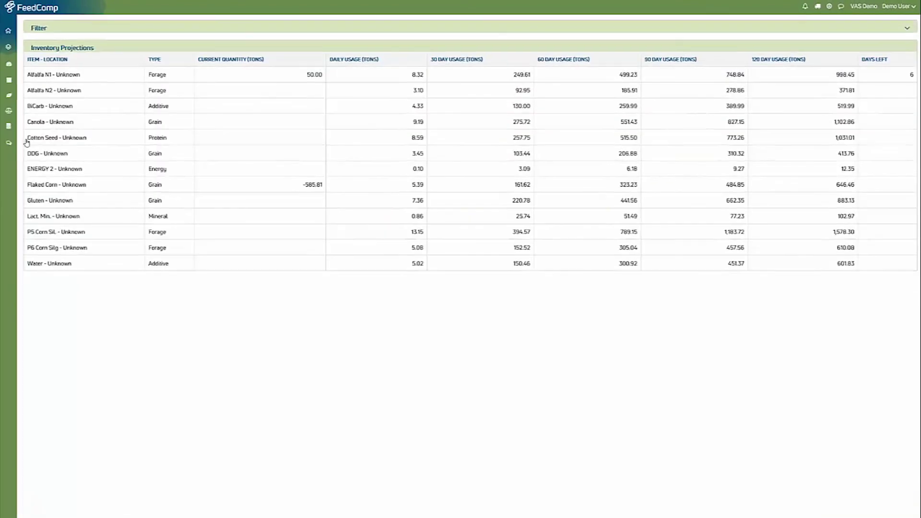